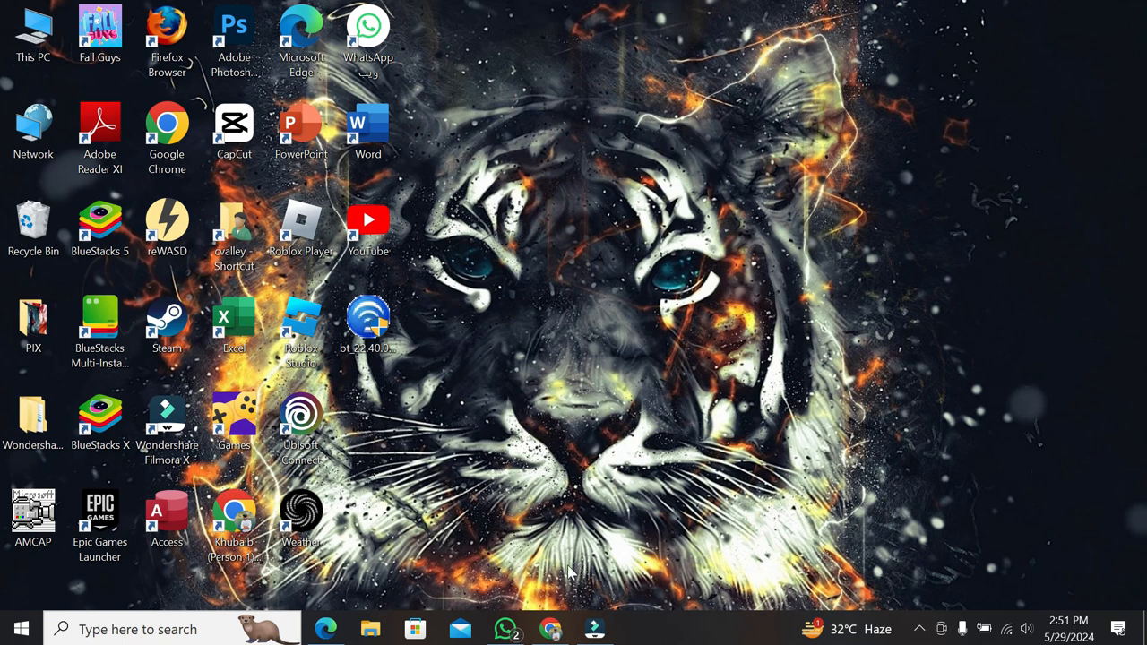
Switch to Chrome, search Google for VLC Media Player, and download VLC for Windows from the official VideoLAN site.
left_click(538, 632)
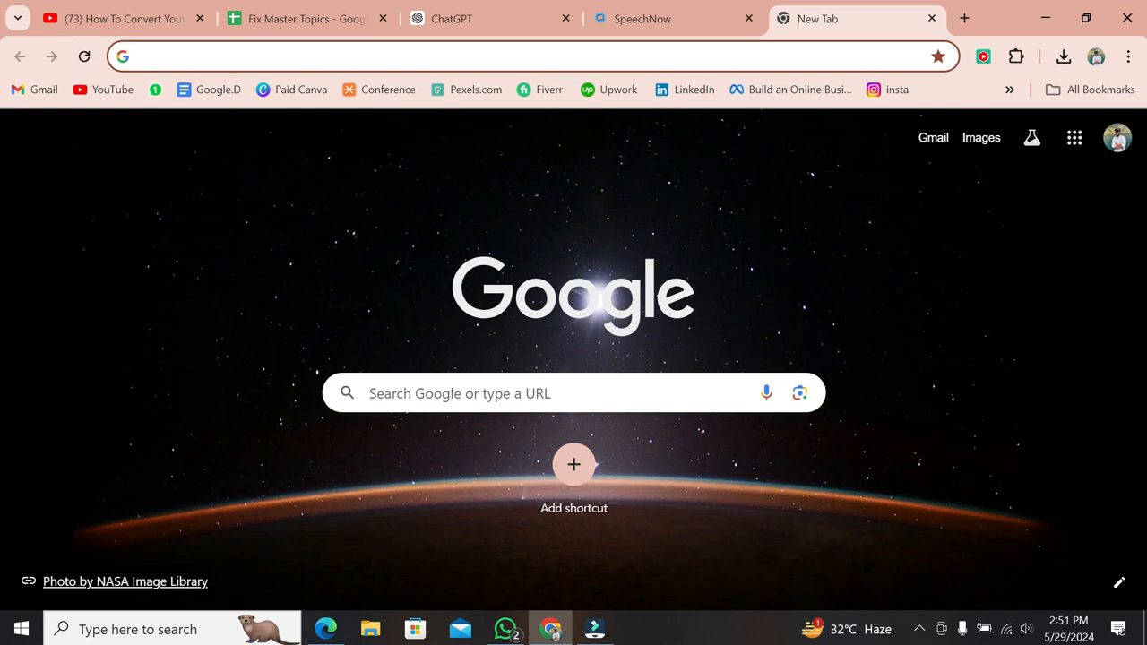
type("VLC Media Player")
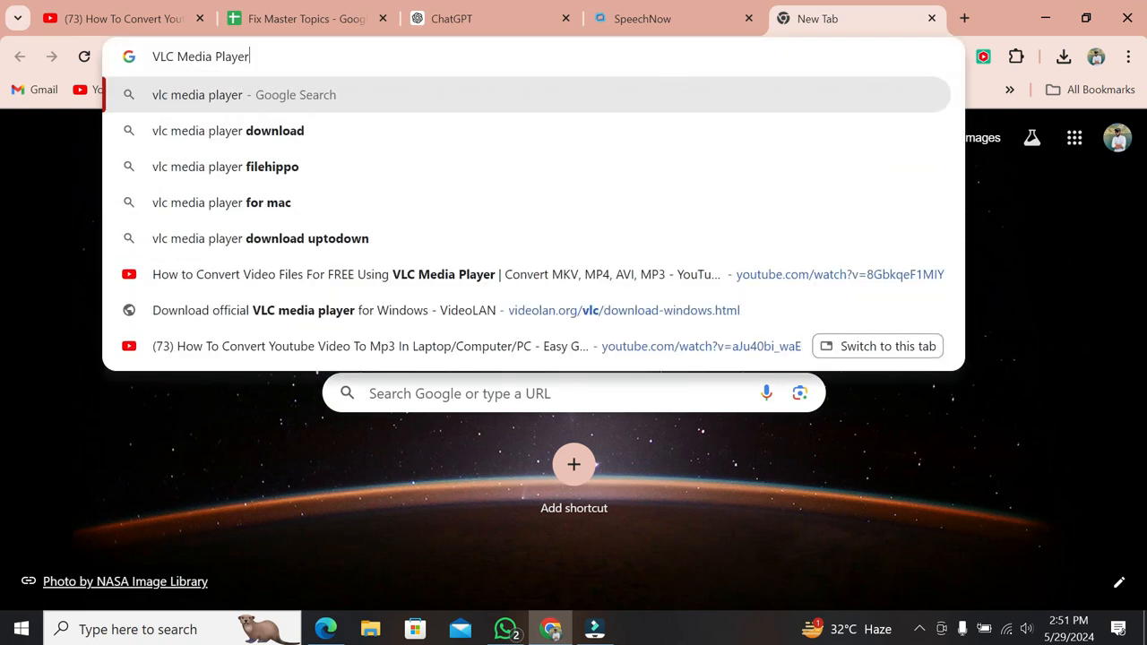
key("Return")
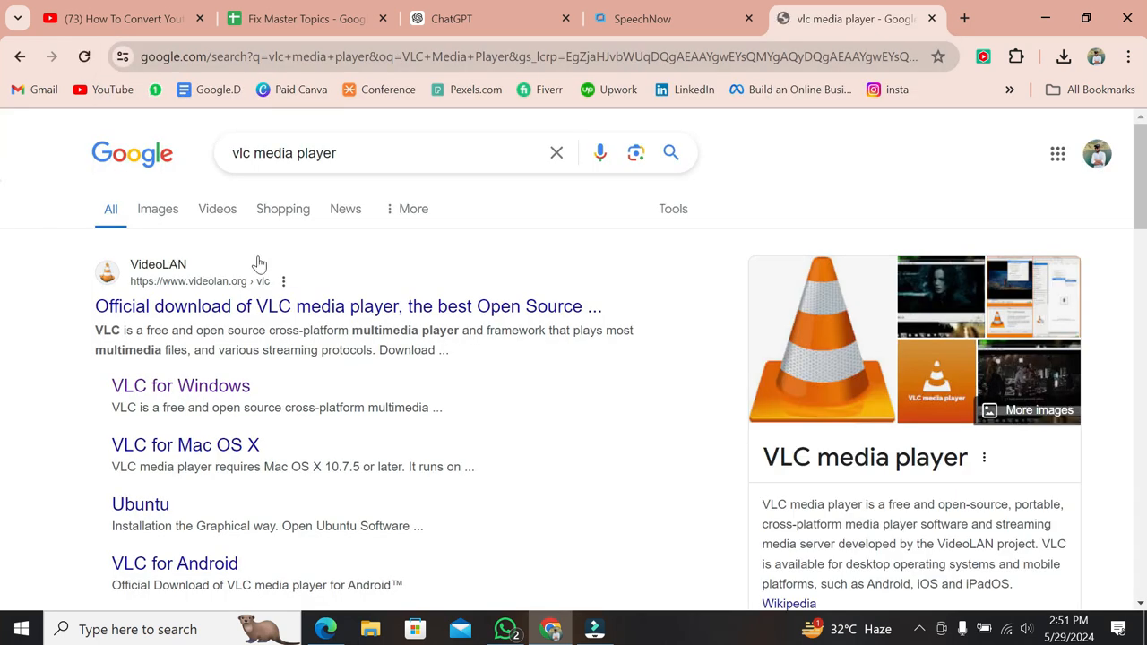
left_click(319, 316)
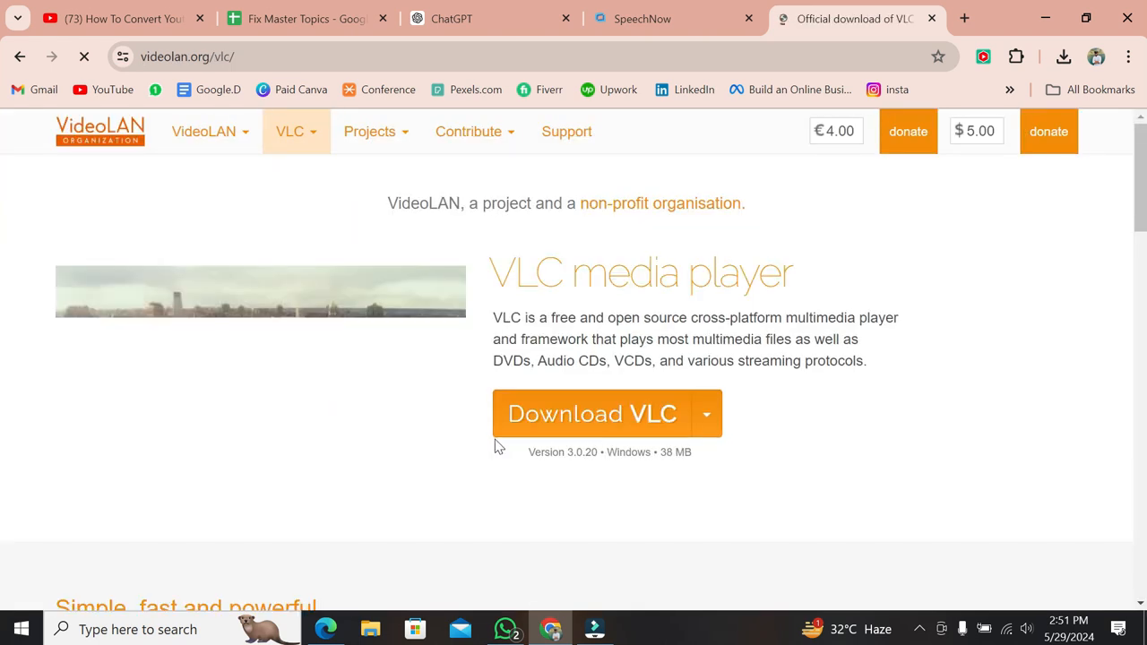
left_click(615, 433)
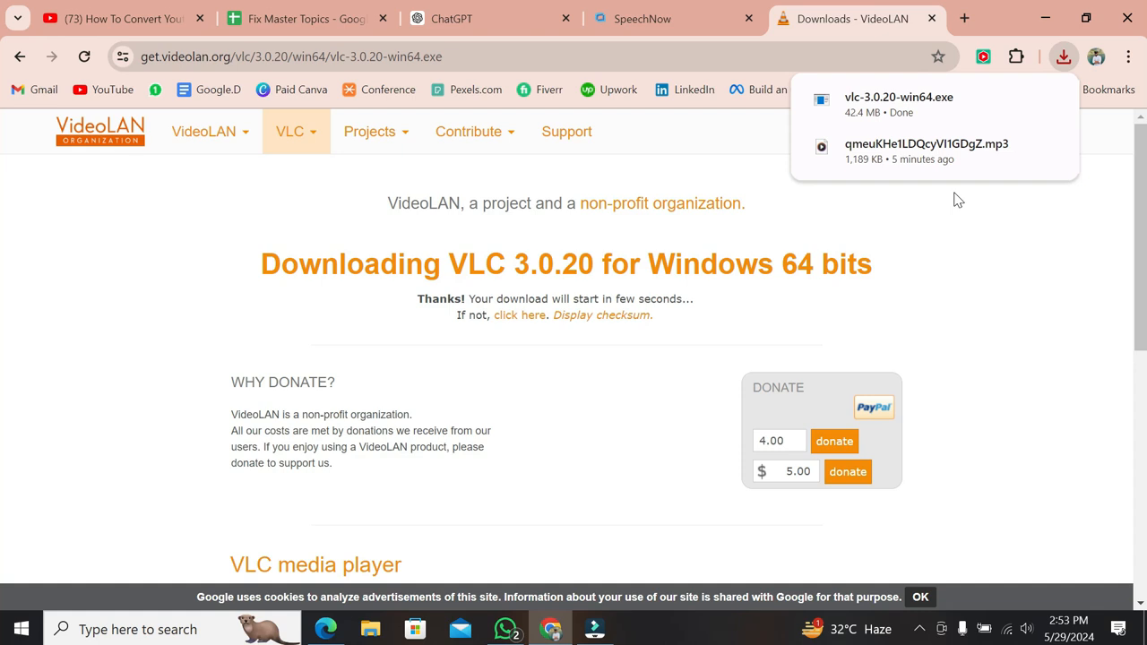
Install VLC from the downloaded vlc-3.0.20-win64 file in English with the default components and folder, running the player on finish.
left_click(1003, 134)
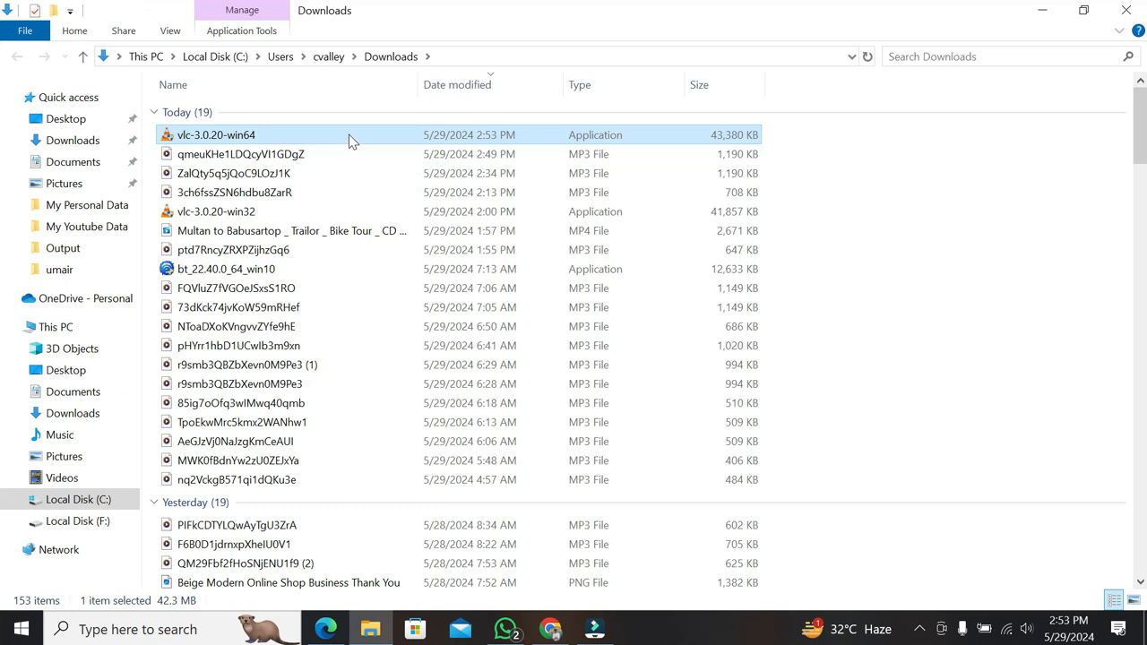
double_click(349, 136)
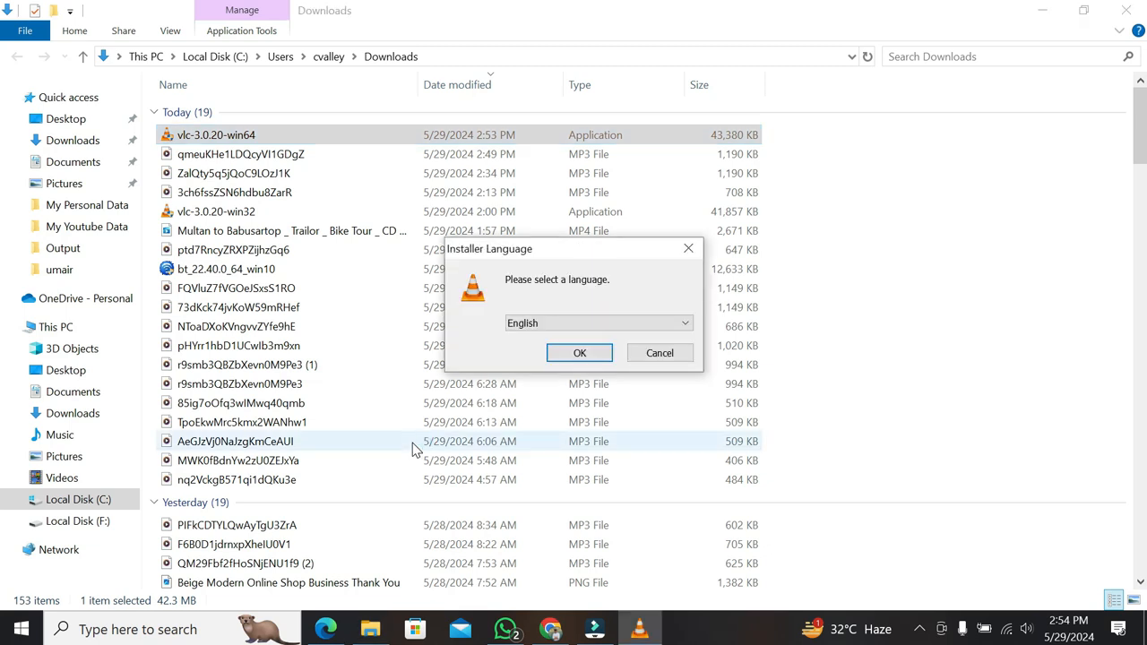
left_click(591, 351)
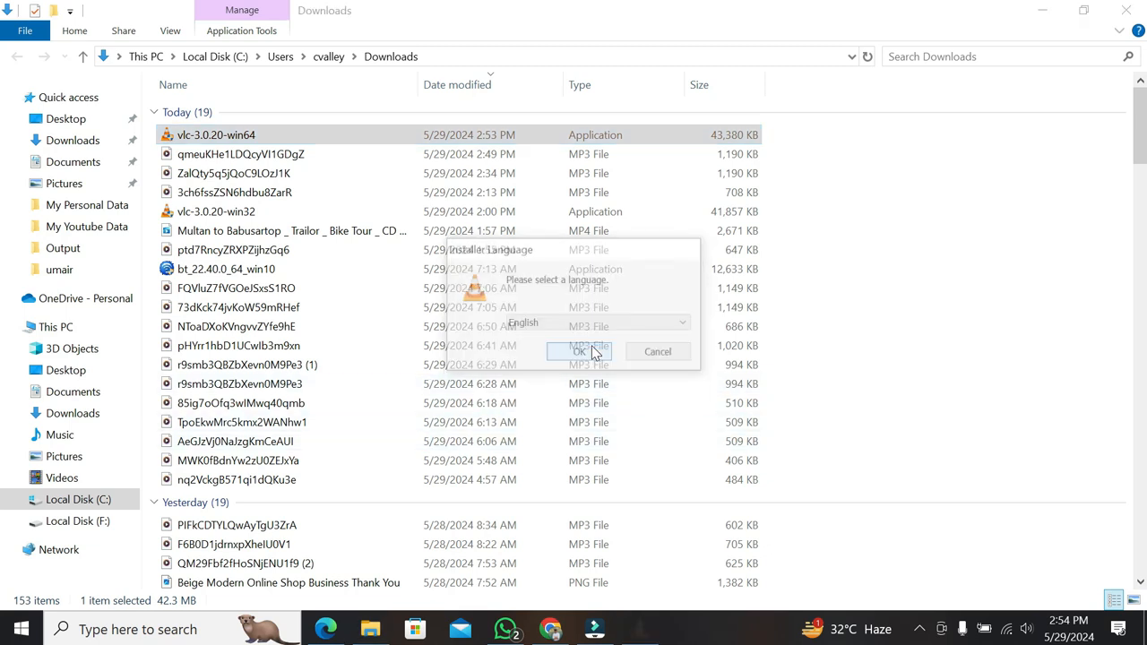
left_click(670, 456)
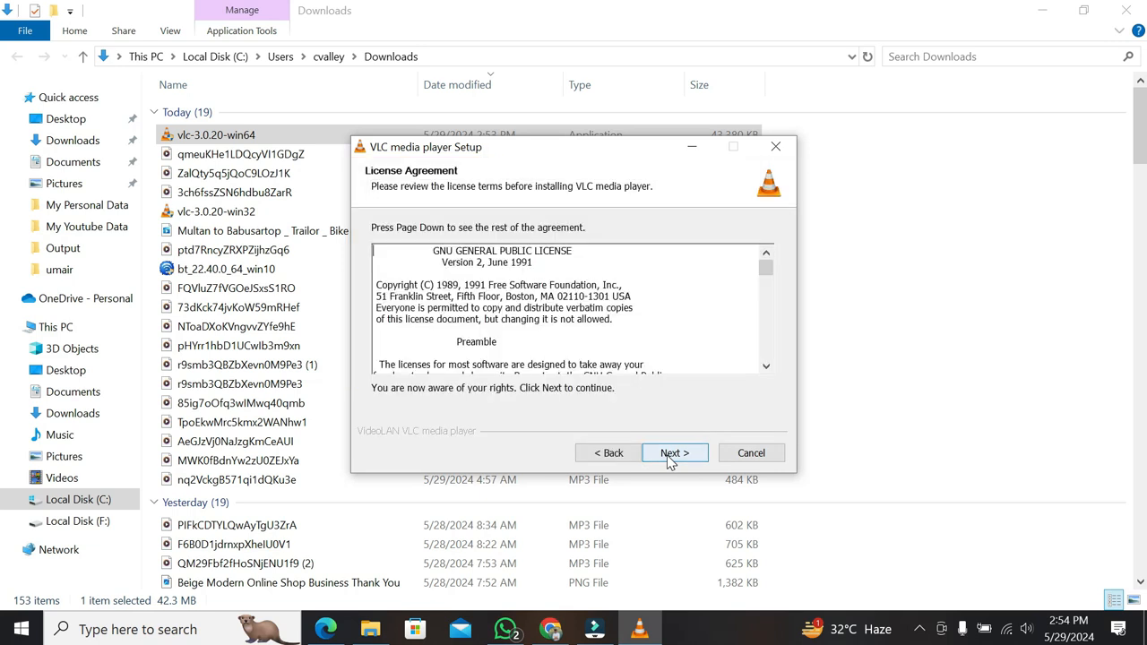
left_click(671, 454)
left_click(670, 453)
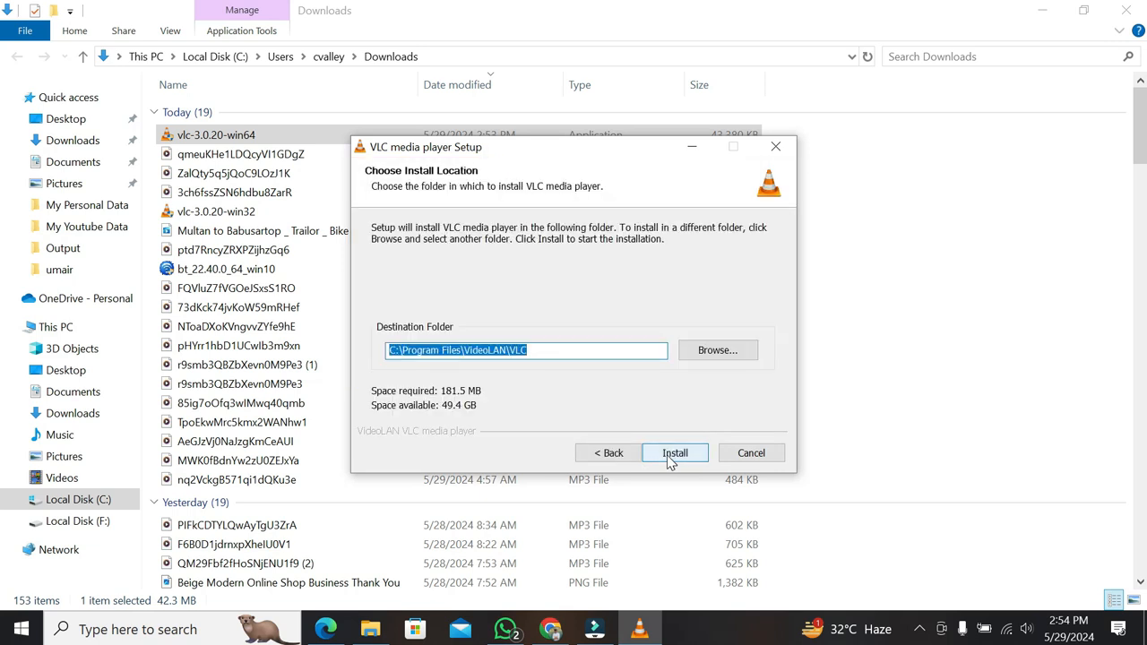
left_click(671, 454)
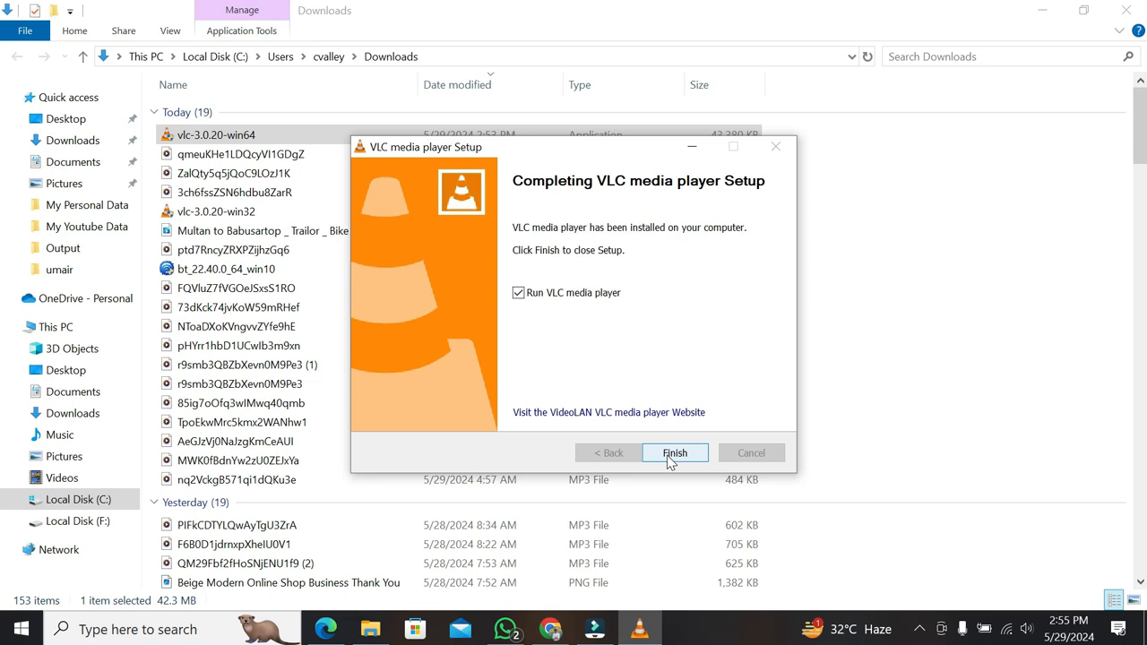
left_click(674, 453)
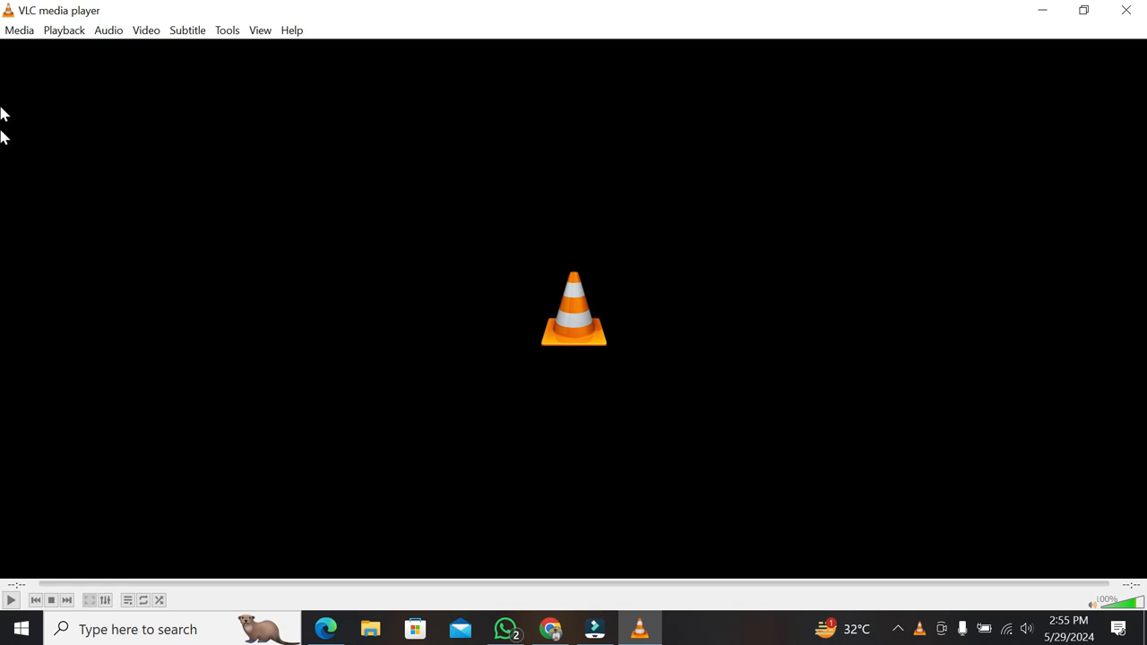
Add the "Multan to Babusartop" MP4 video as the source for Convert / Save and continue to the conversion settings.
left_click(11, 33)
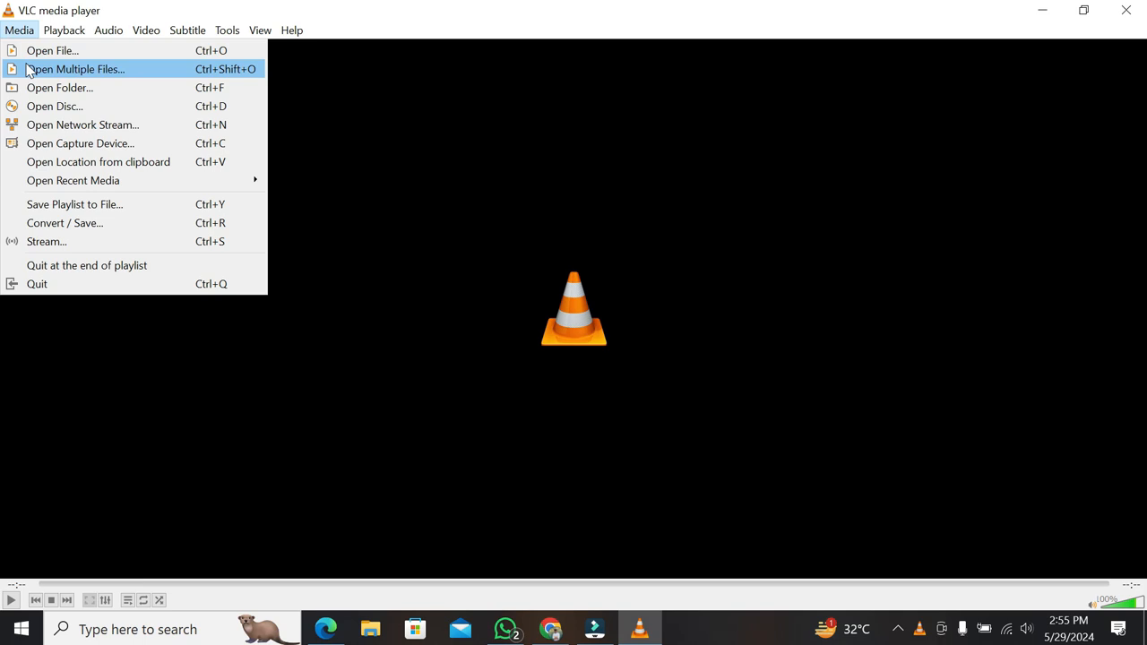
left_click(61, 225)
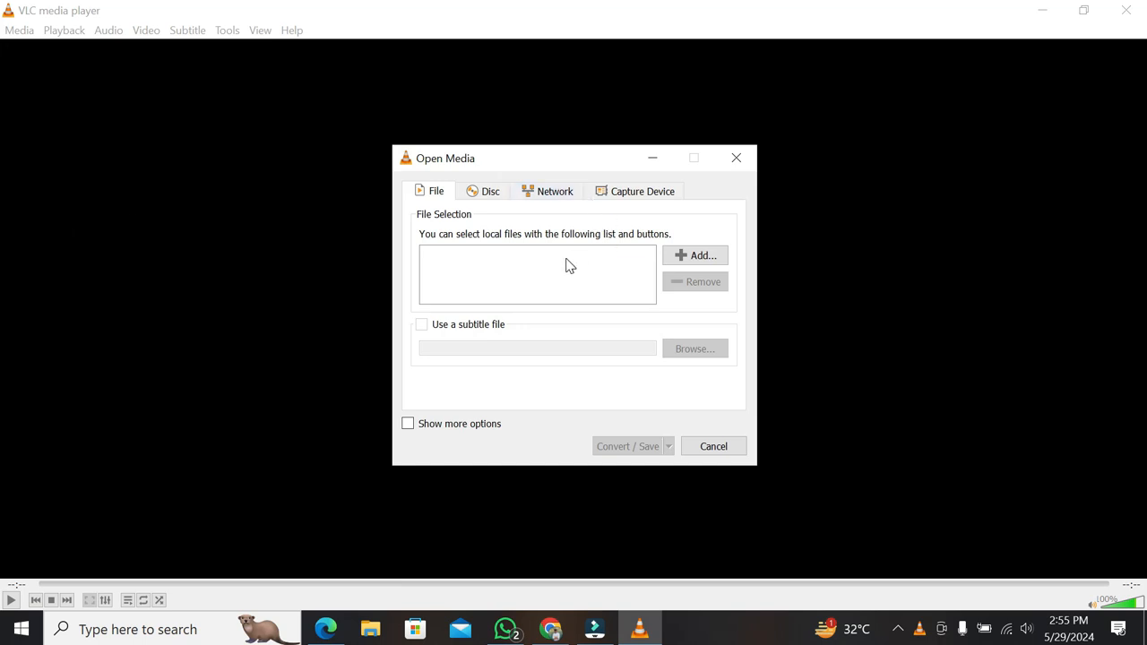
left_click(679, 260)
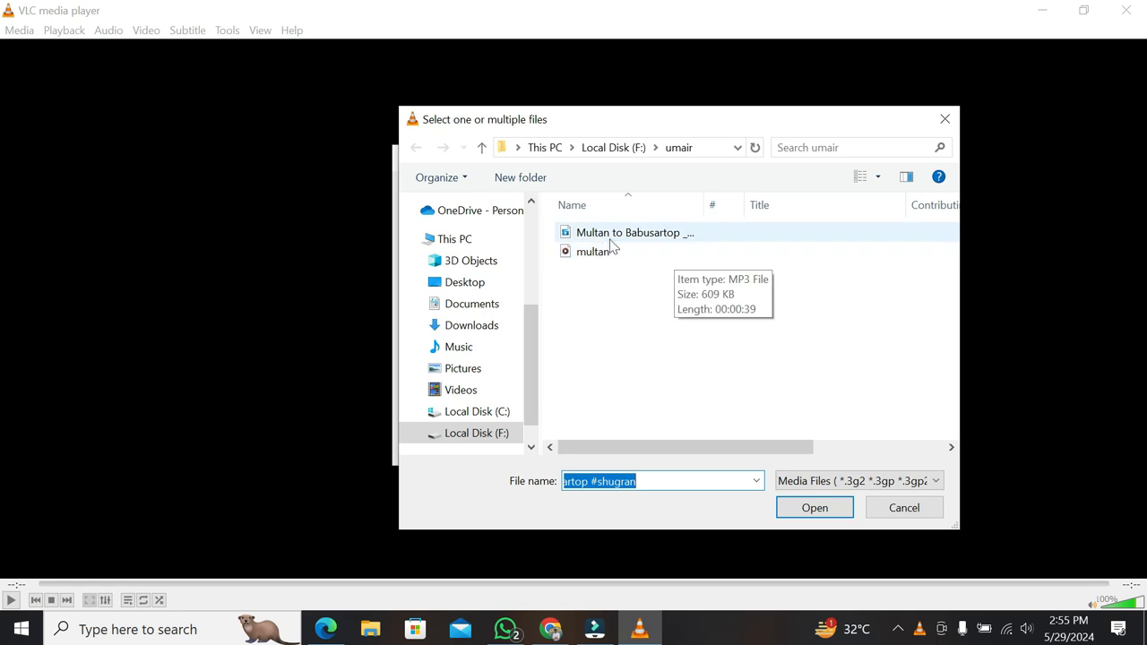
left_click(595, 235)
double_click(595, 235)
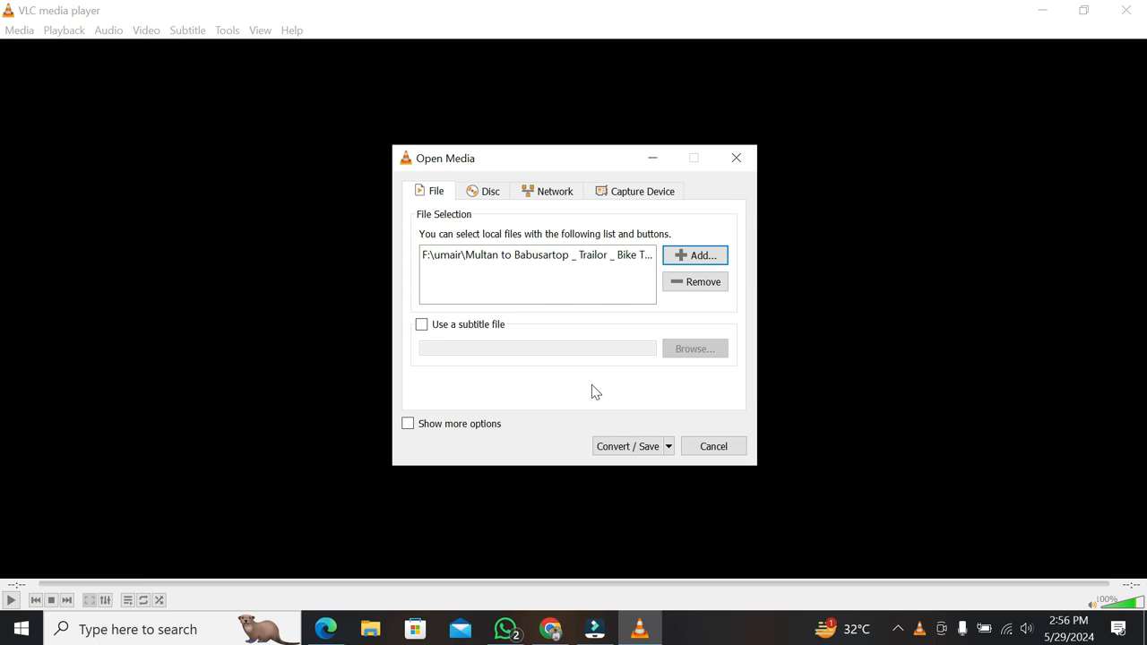
left_click(652, 448)
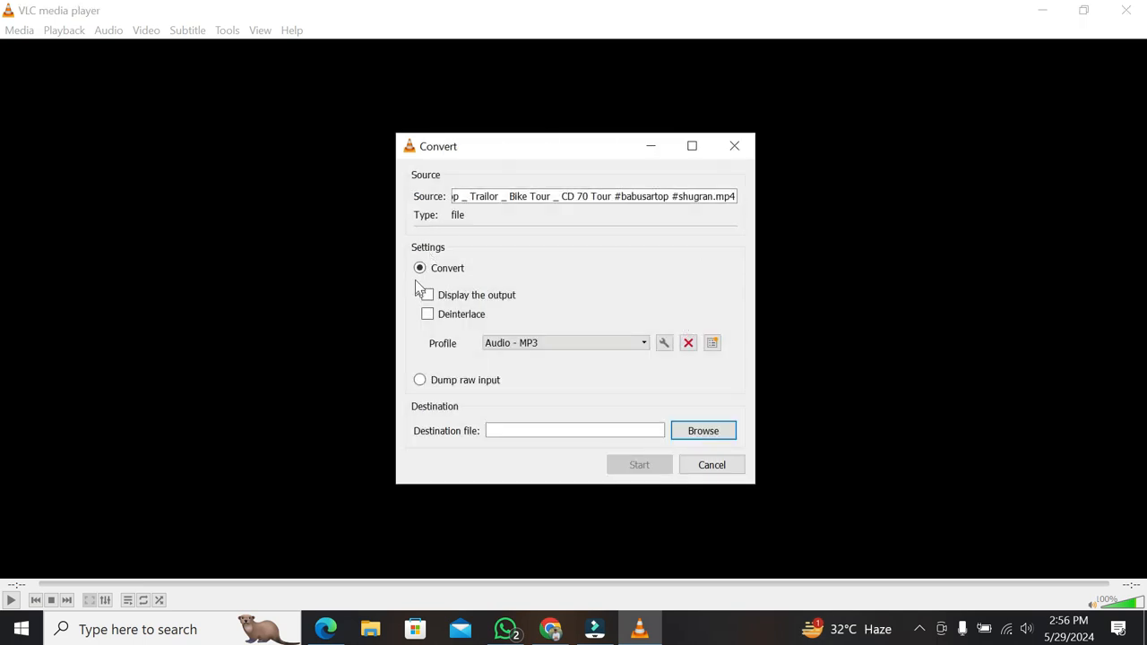
Set the conversion profile to Video - H.265 + MP3 (MP4).
left_click(692, 145)
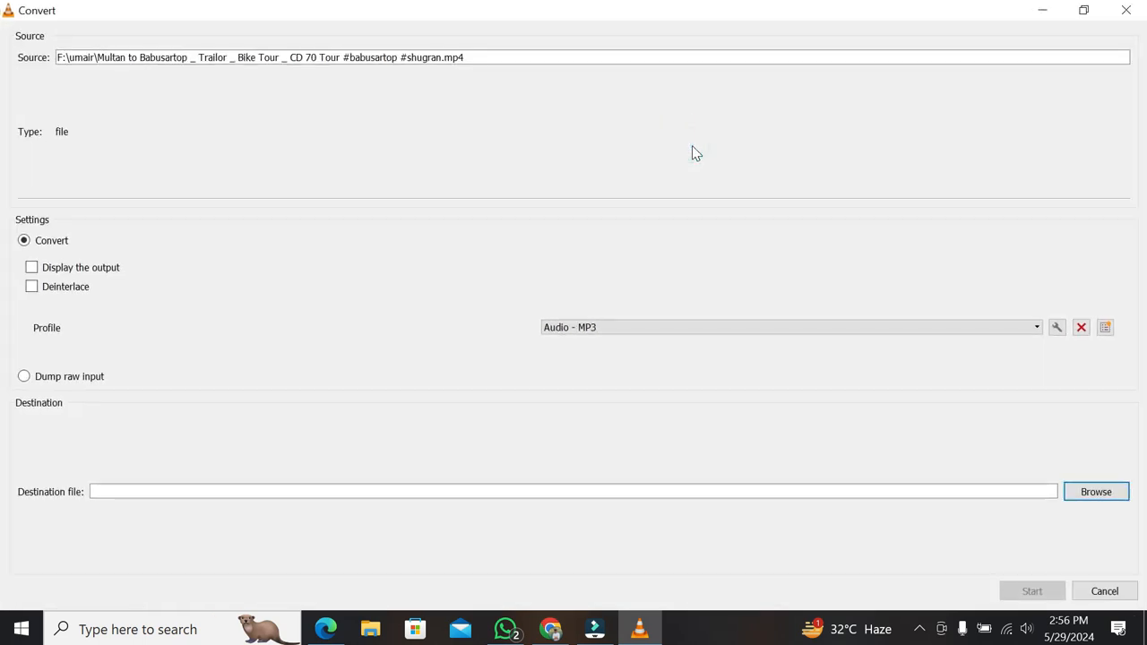
left_click(1085, 11)
left_click(617, 349)
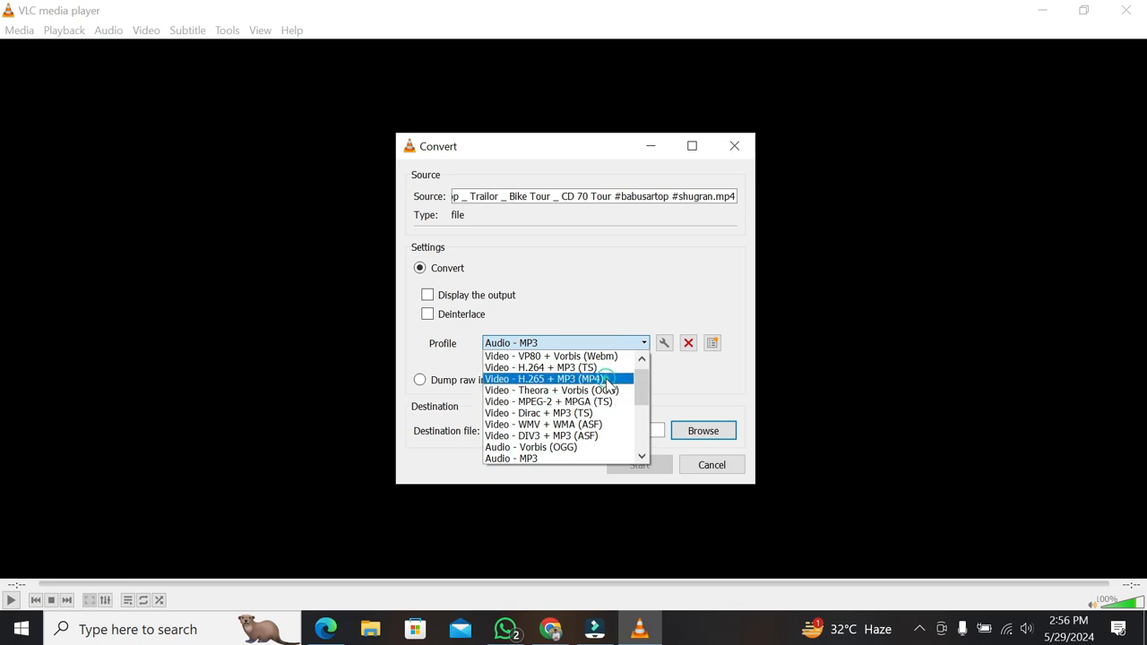
left_click(607, 381)
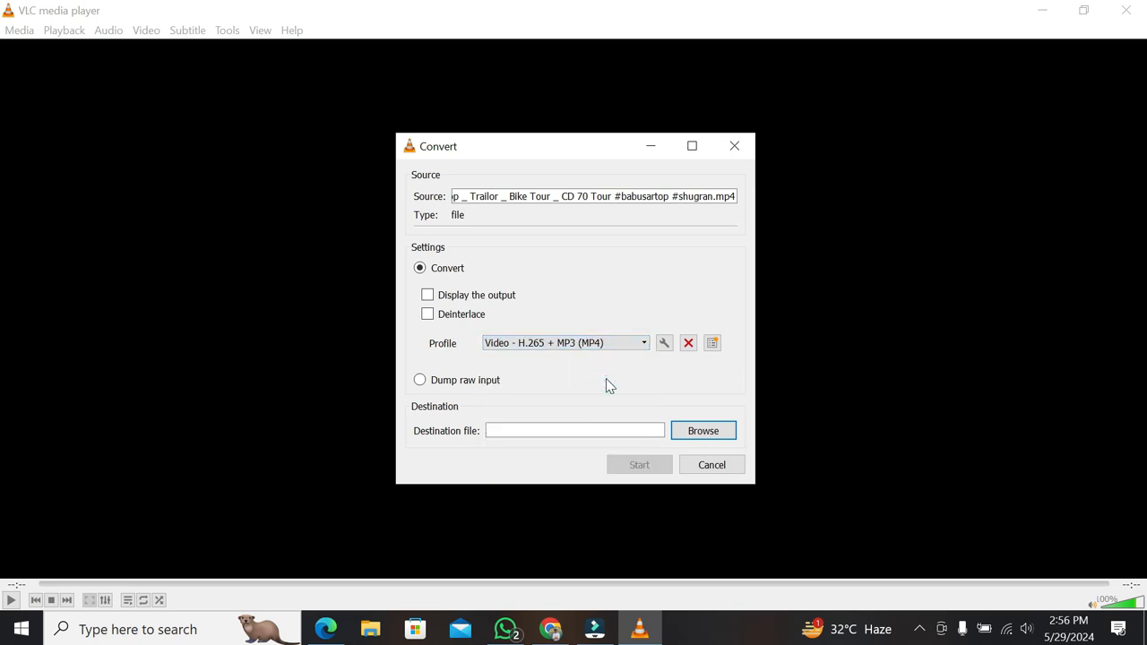
Edit the selected profile's audio codec settings to keep the original audio track, and save the profile.
left_click(664, 344)
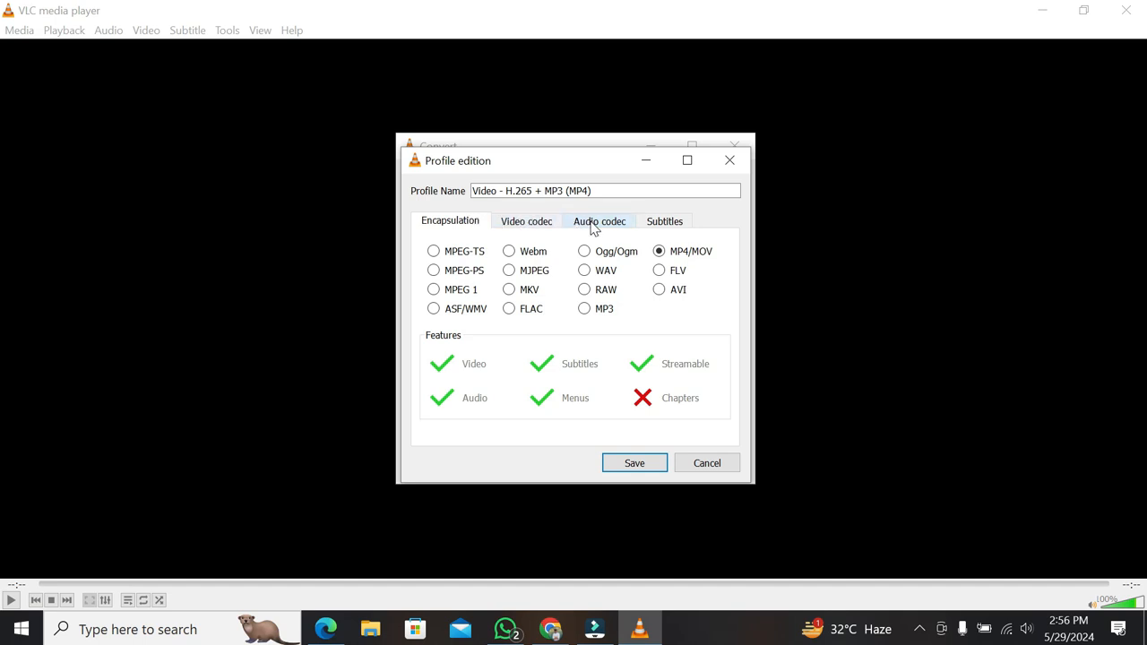
left_click(591, 228)
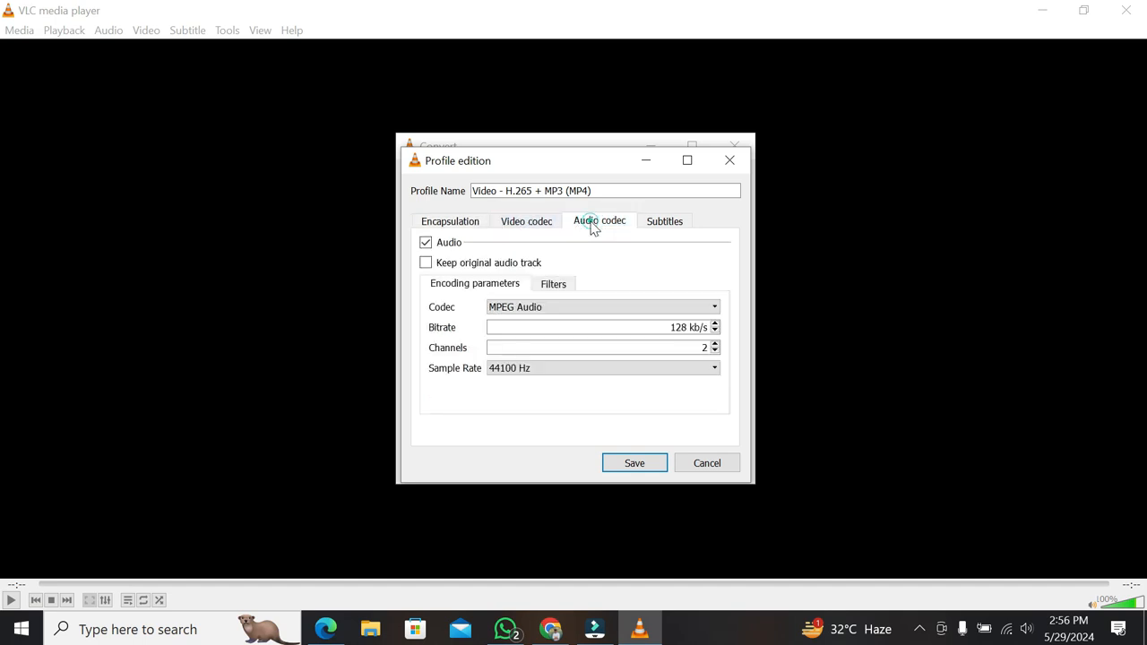
left_click(427, 263)
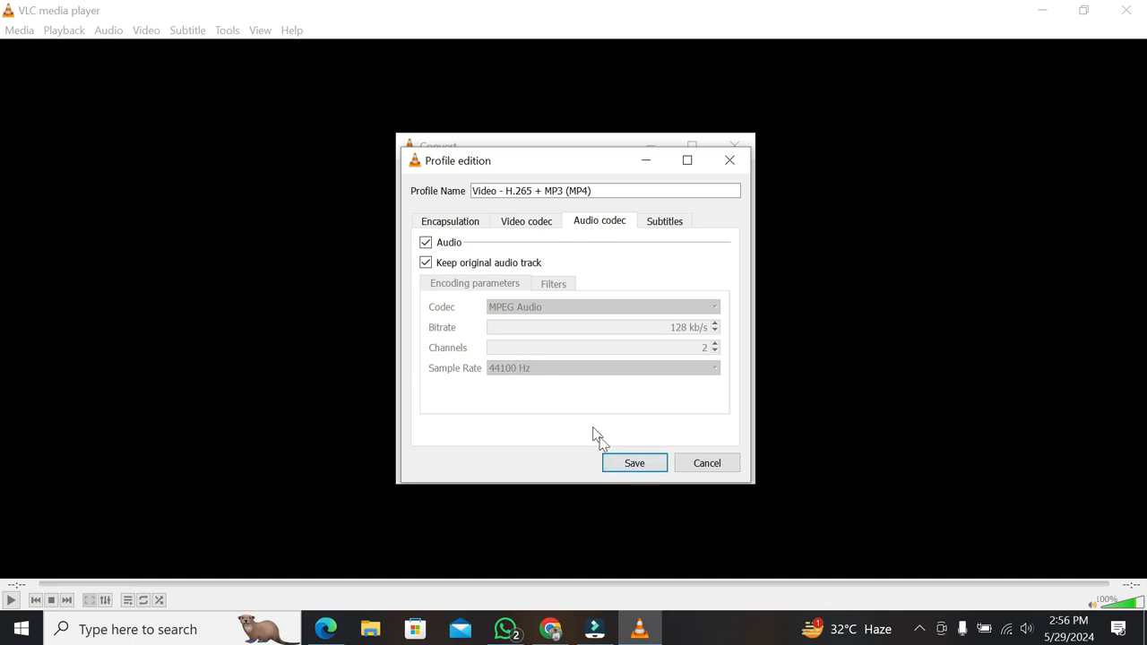
left_click(617, 466)
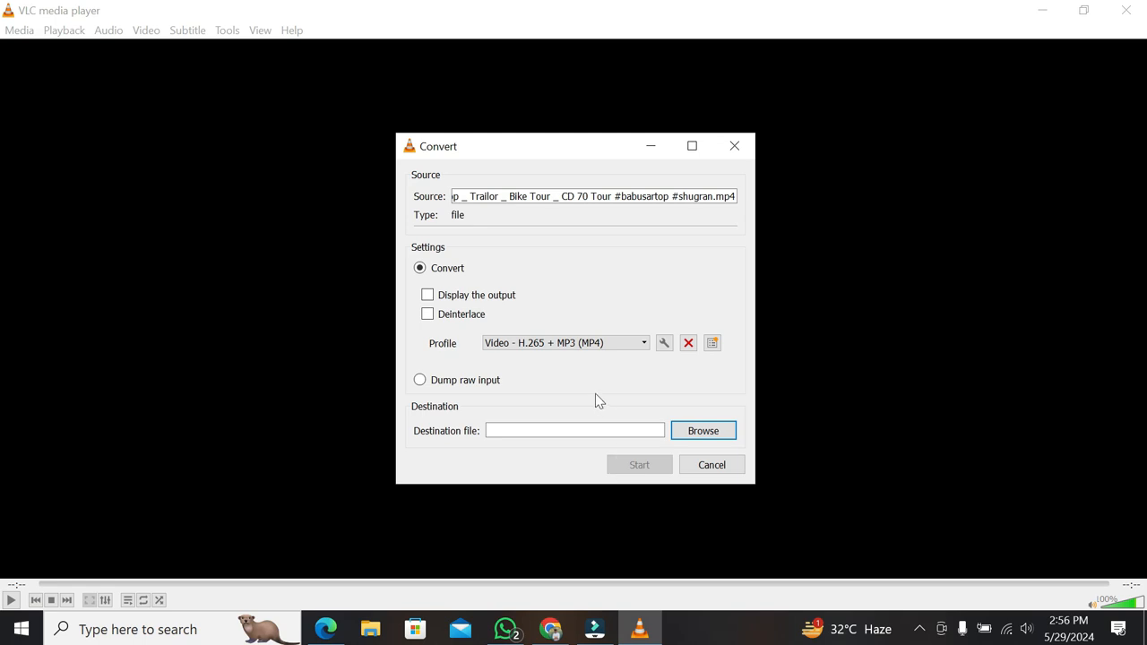
Set the destination file to multan.mp4 in the source video's folder on Local Disk (F:).
left_click(713, 431)
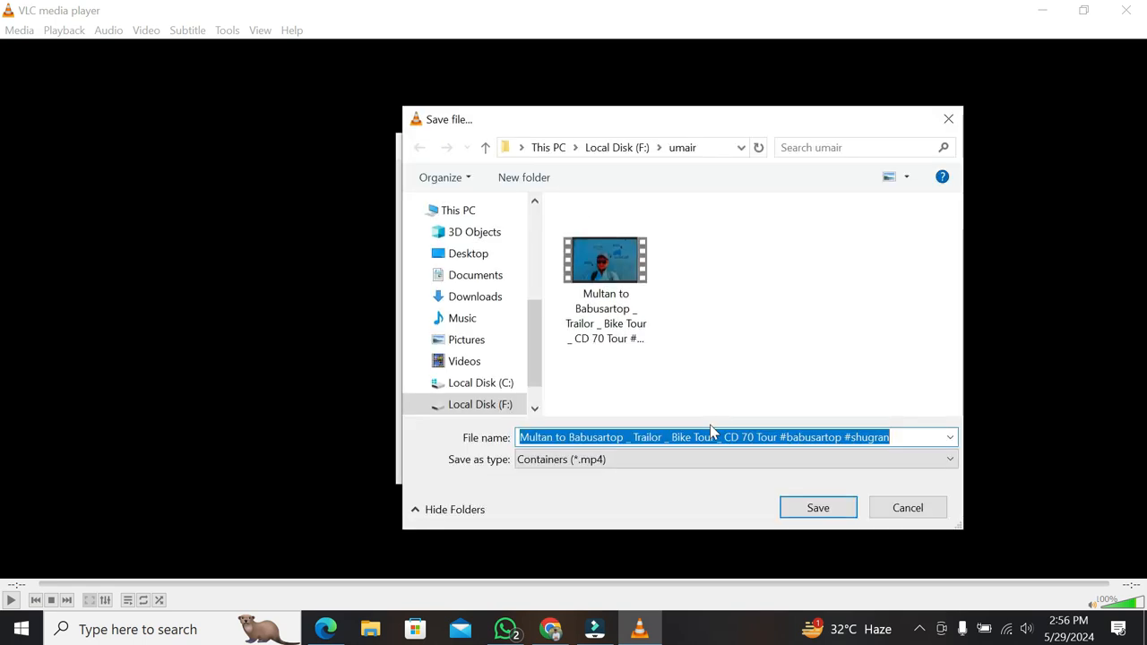
type("mul")
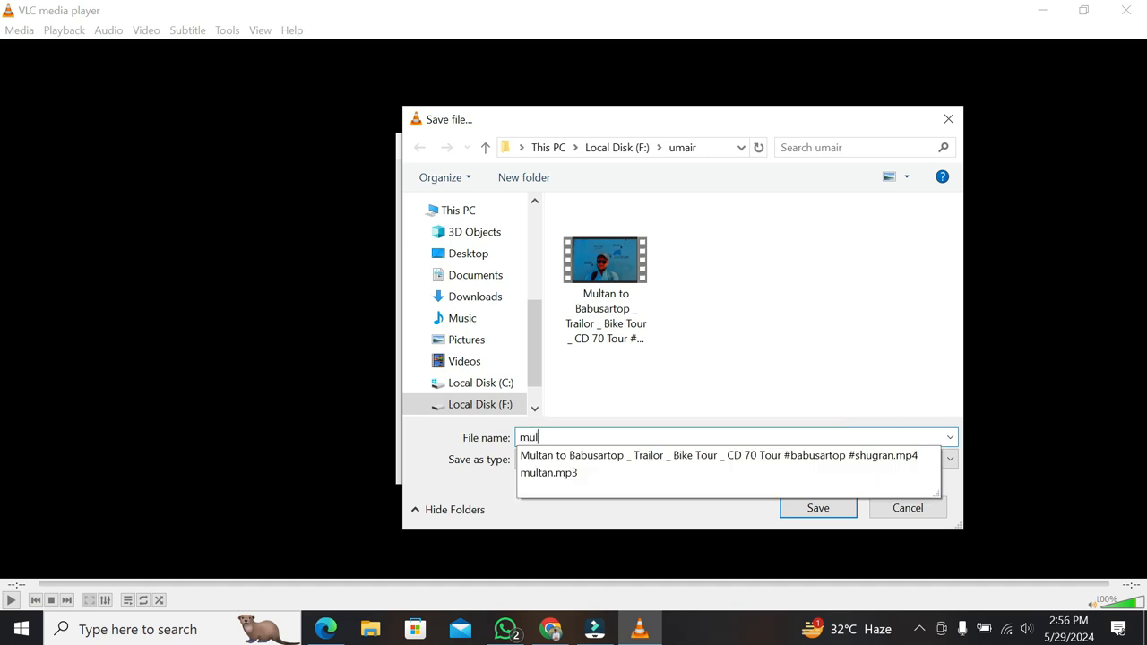
type("tan.mp4")
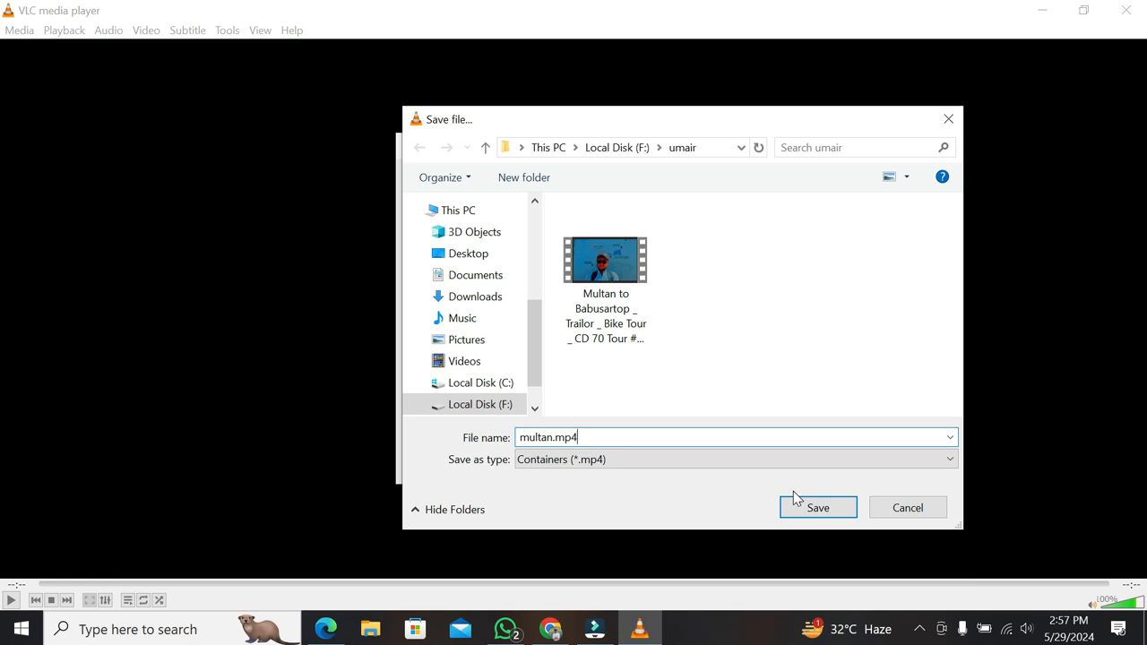
left_click(812, 507)
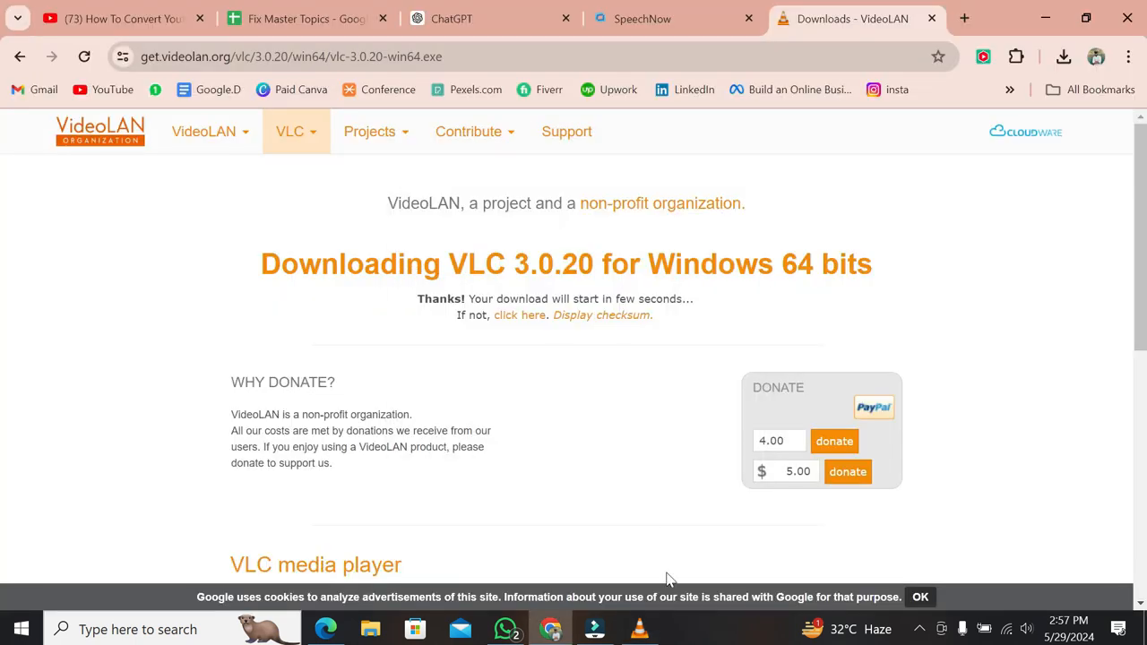
Return to VLC media player, close it, and minimise the browser window.
left_click(640, 630)
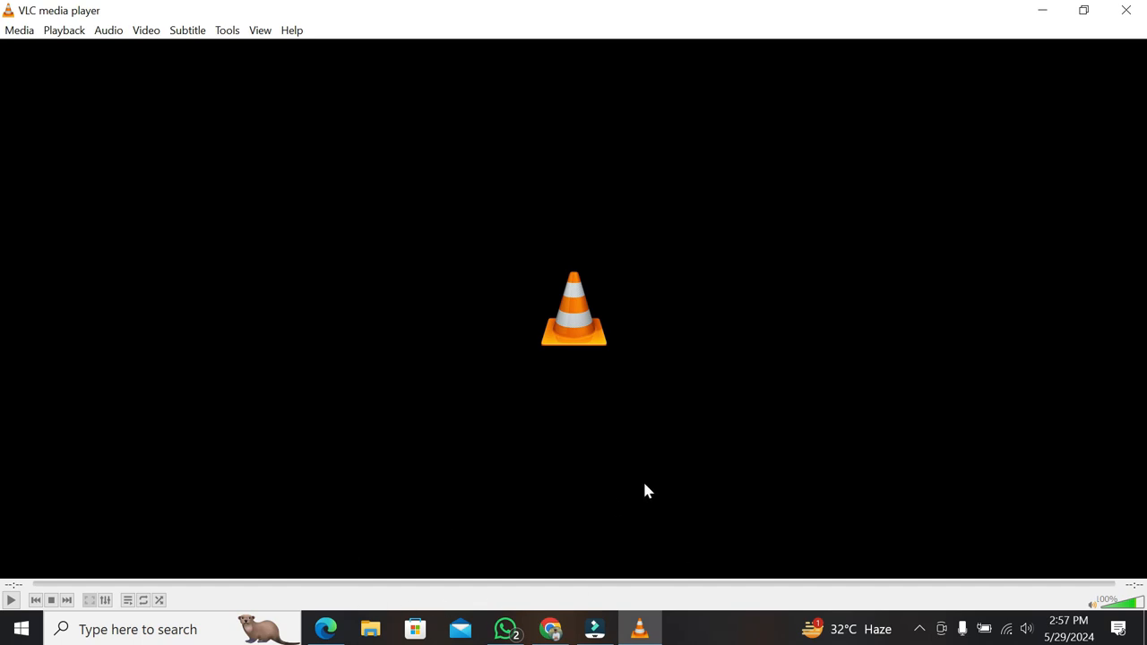
left_click(1126, 10)
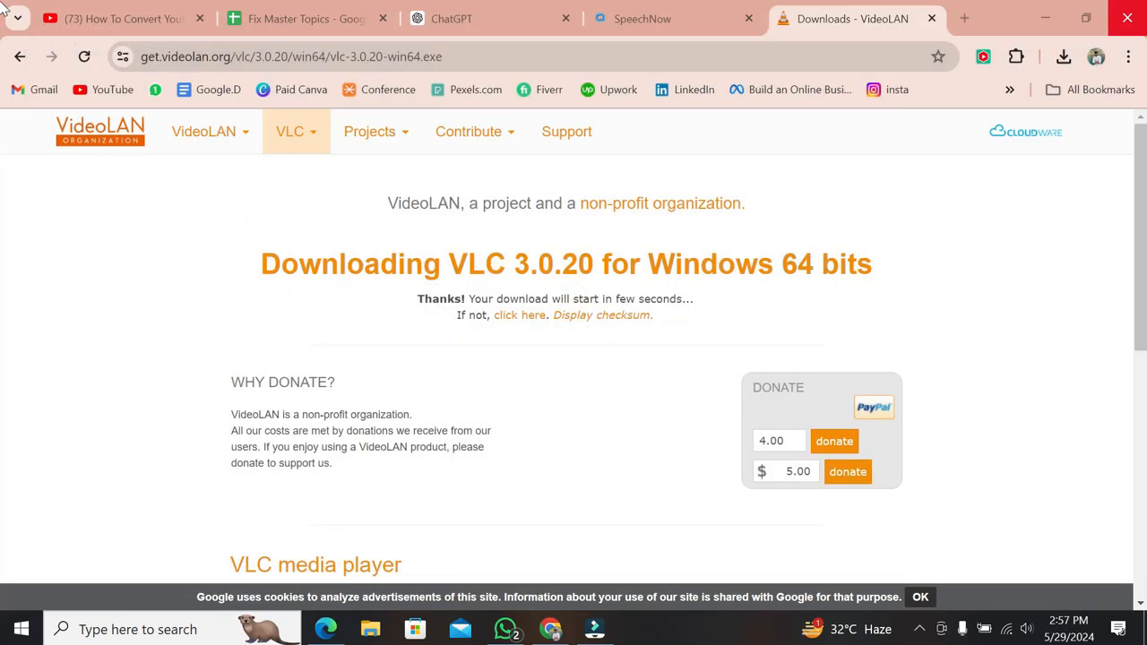
left_click(1047, 16)
Check the converted multan video in its destination folder on Local Disk (F:), and close the folder window.
double_click(22, 50)
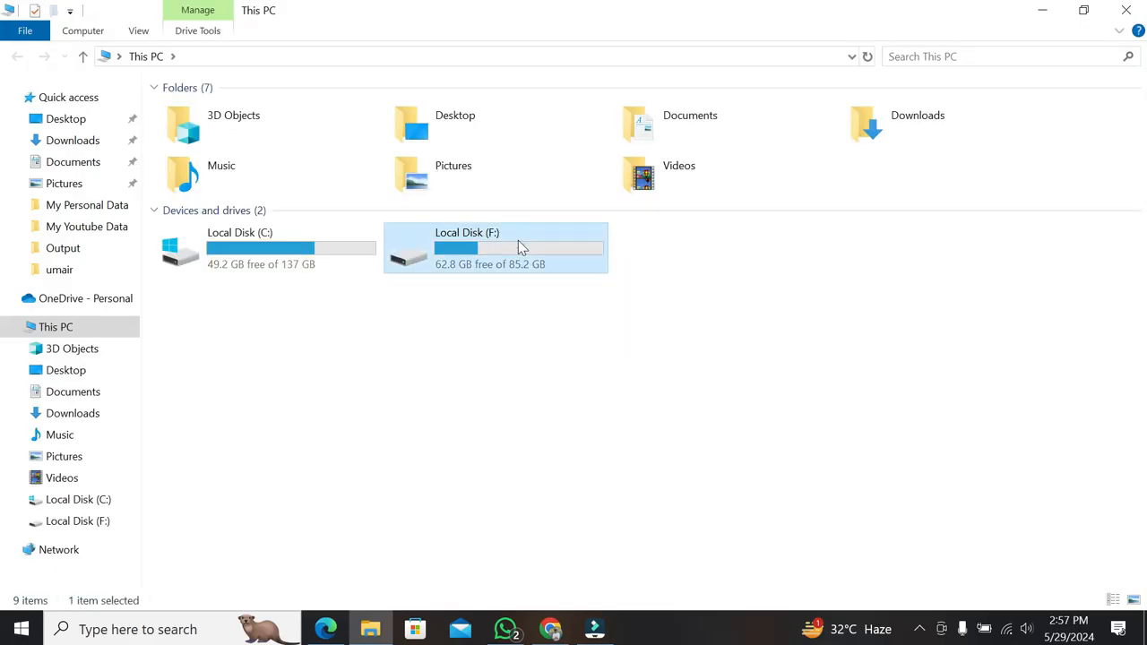
double_click(518, 242)
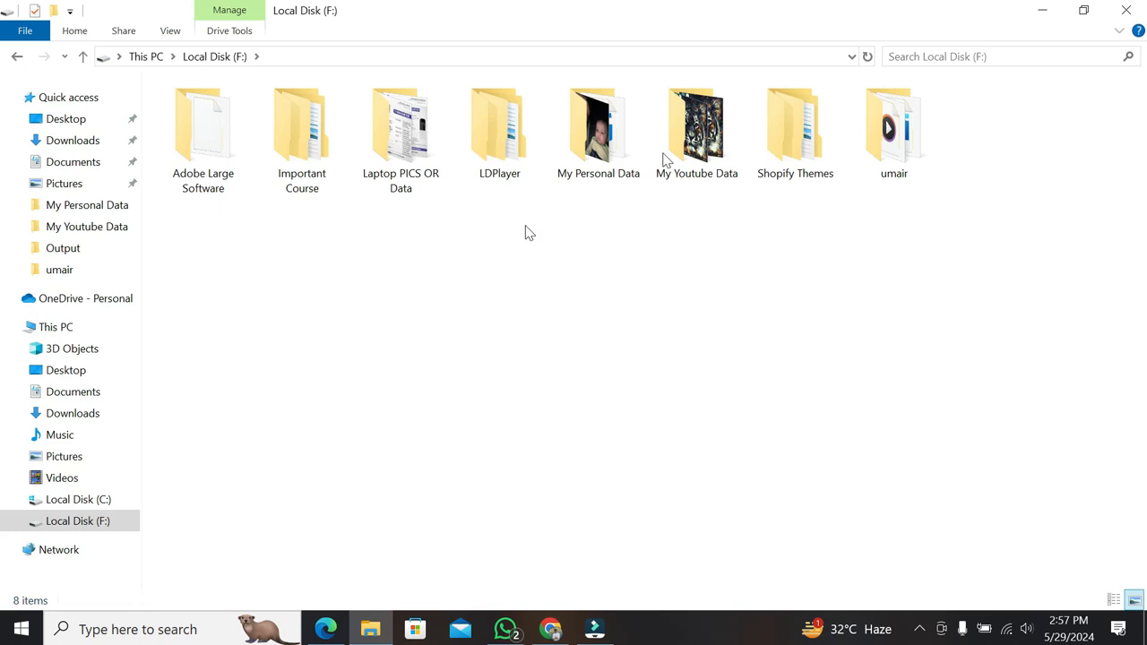
double_click(890, 125)
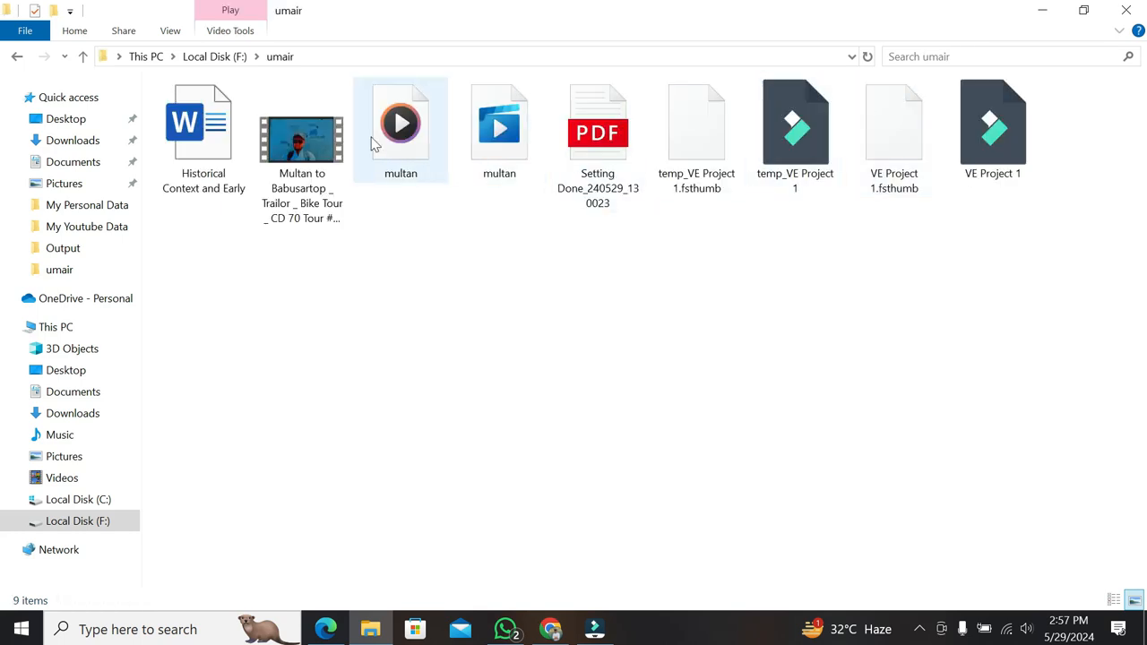
left_click(480, 139)
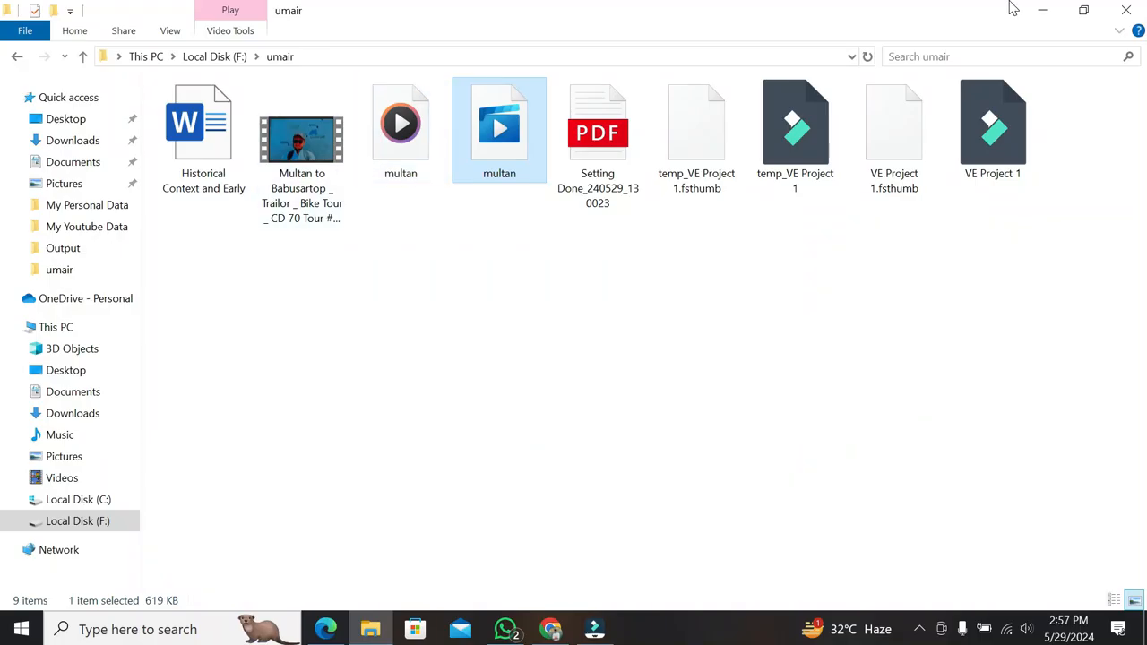
left_click(1126, 10)
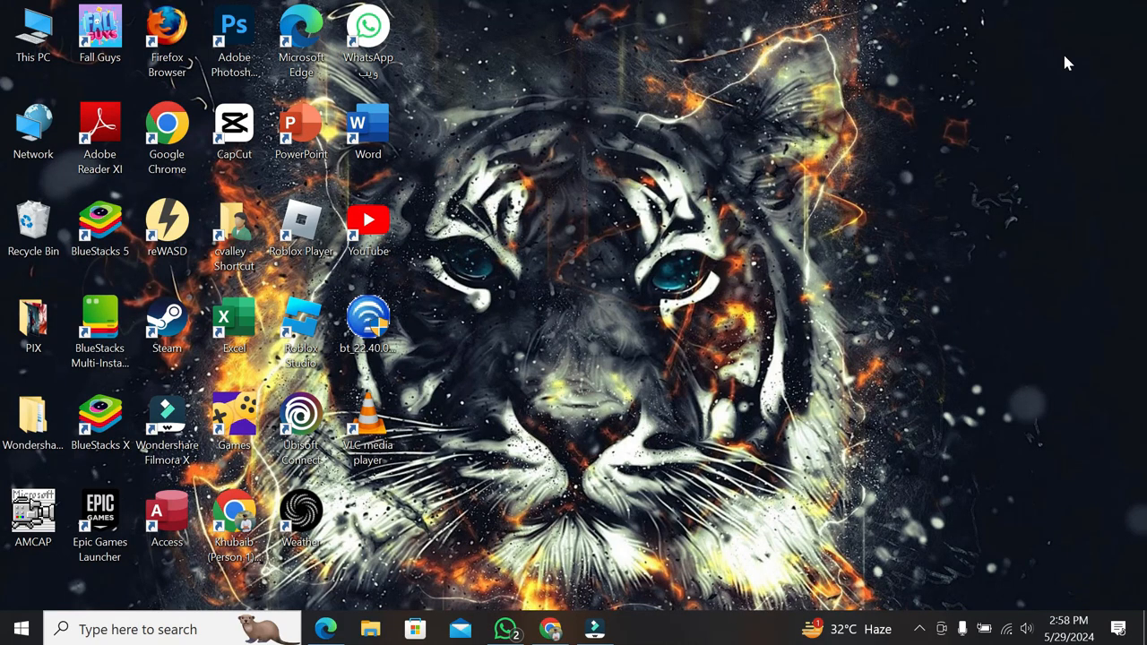